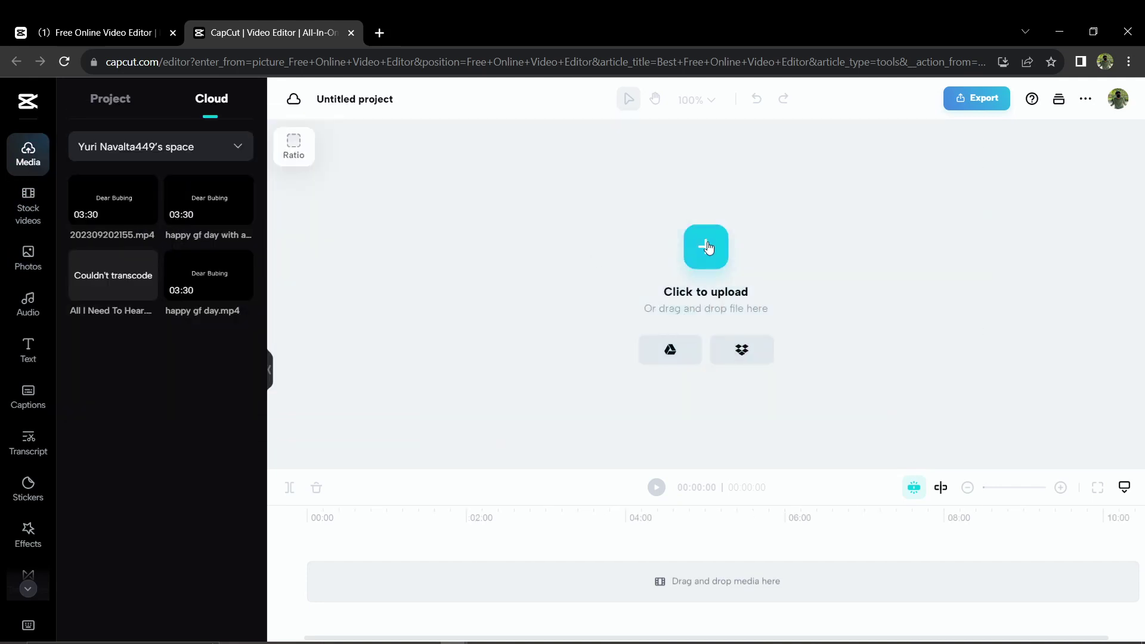
# Drag the cloud clip 202309202155.mp4 onto the canvas, then open the project's extra options menu.
pyautogui.moveTo(144, 234); pyautogui.dragTo(612, 320)
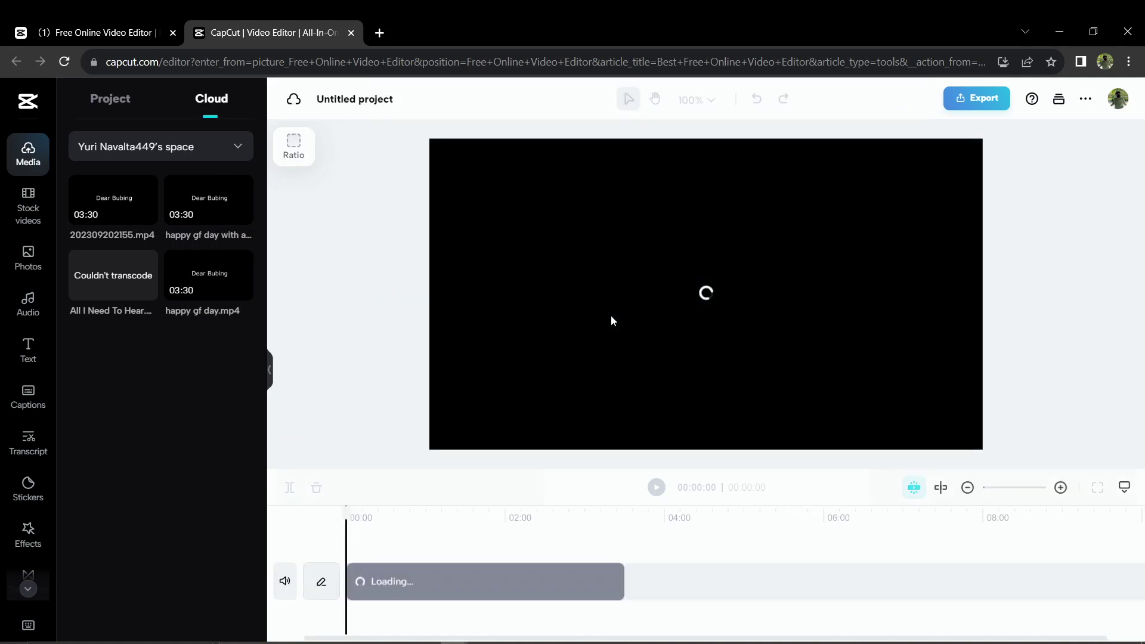
pyautogui.click(1085, 101)
pyautogui.click(977, 98)
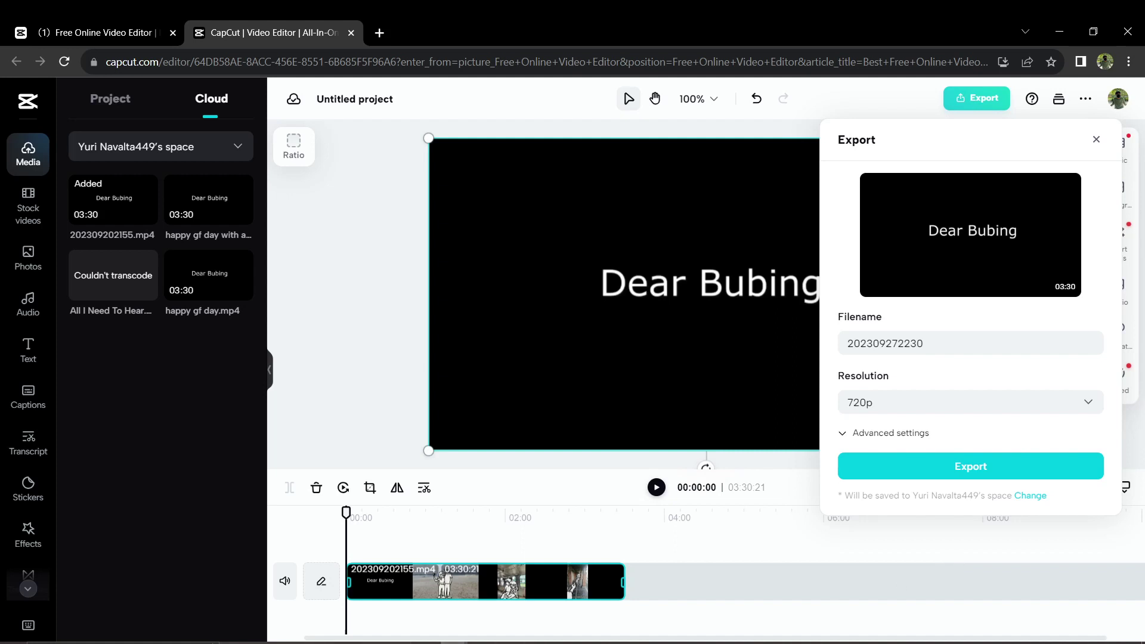
# Switch the Media panel from Cloud to Project to show only 202309202155.mp4.
pyautogui.click(113, 103)
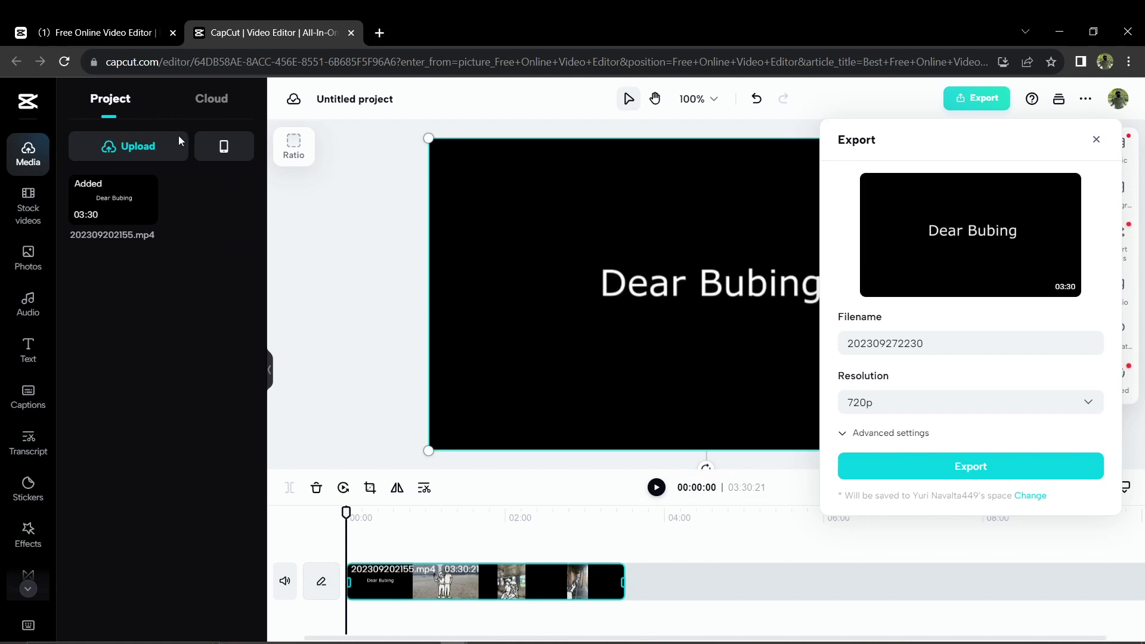